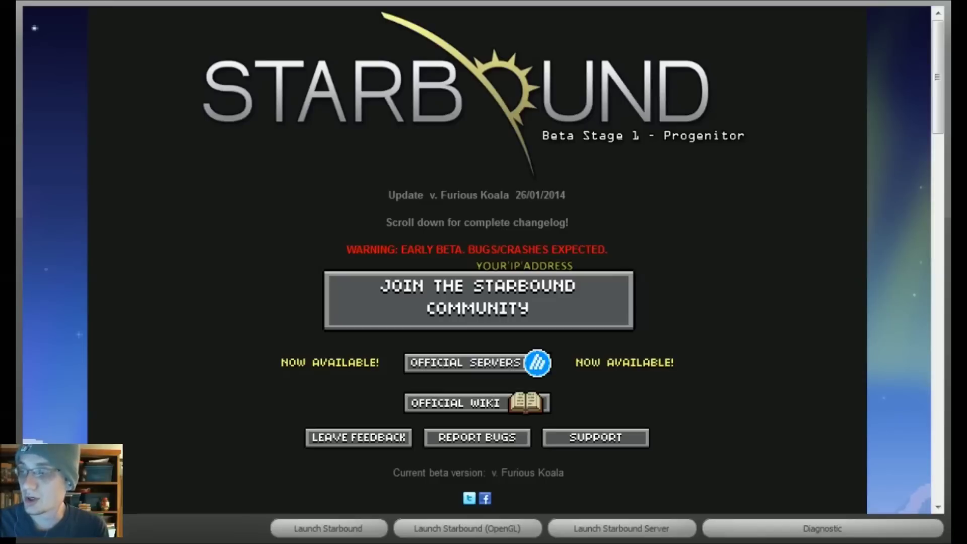
key(alt+Tab)
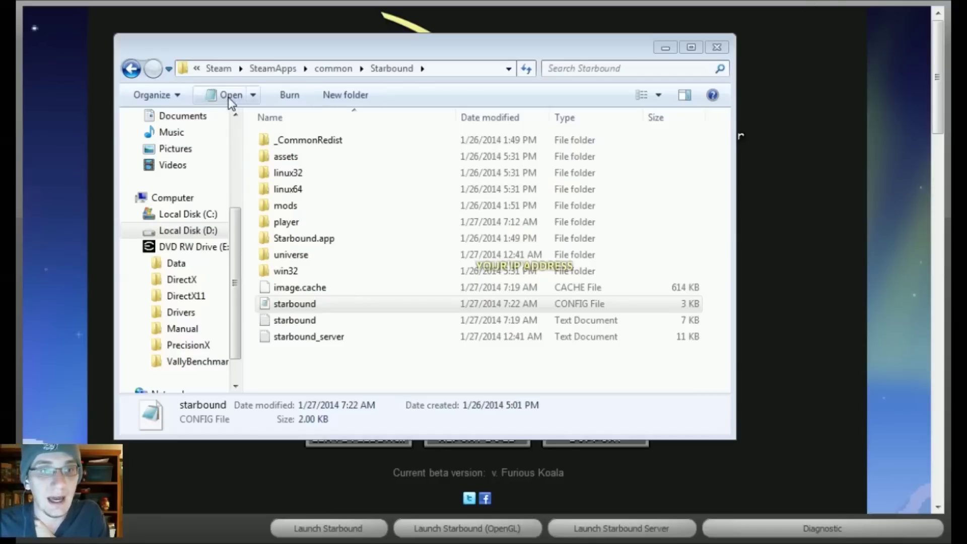
click(197, 69)
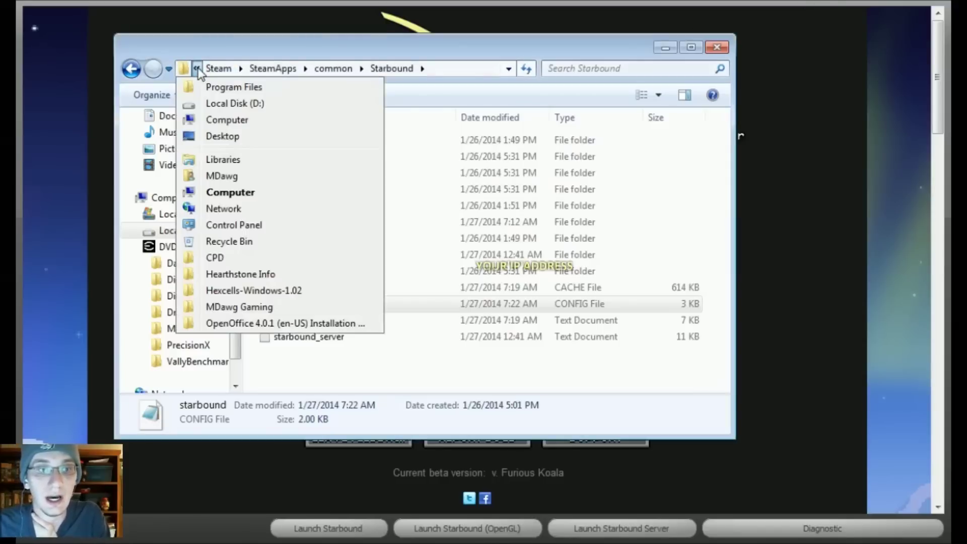
click(217, 103)
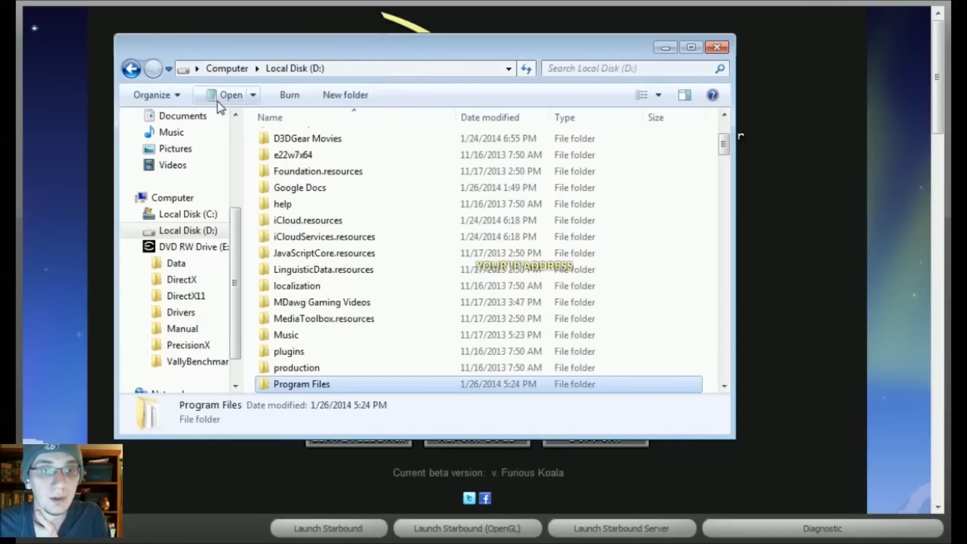
double_click(323, 383)
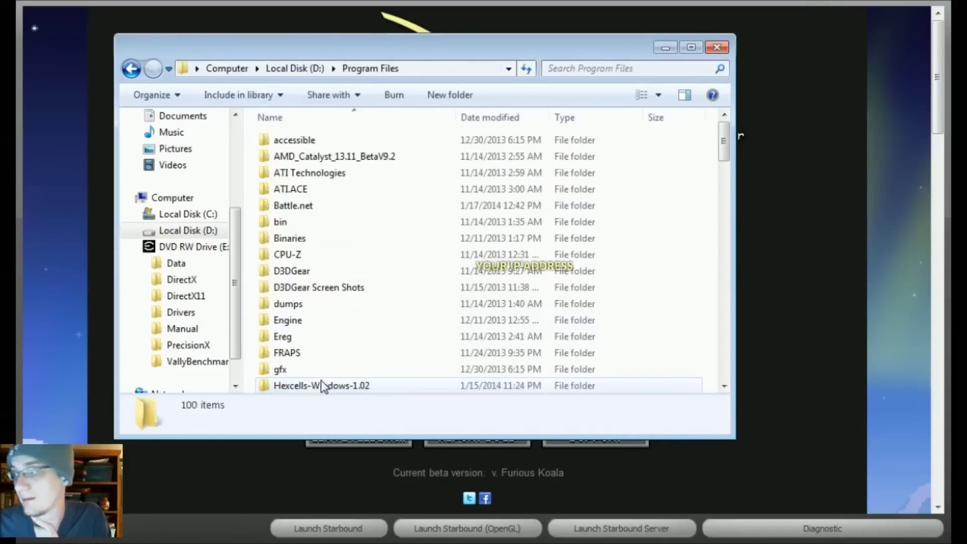
scroll(347, 354, down, 8)
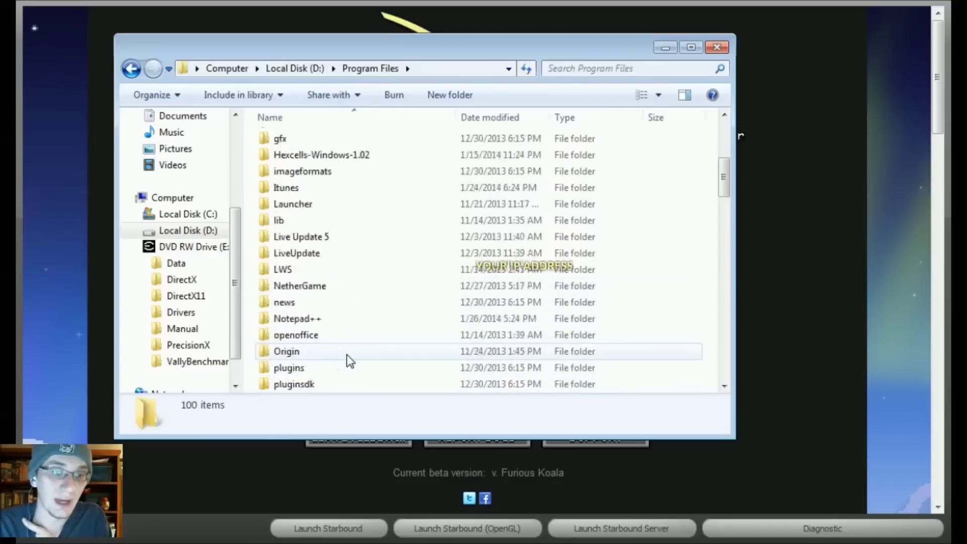
double_click(297, 317)
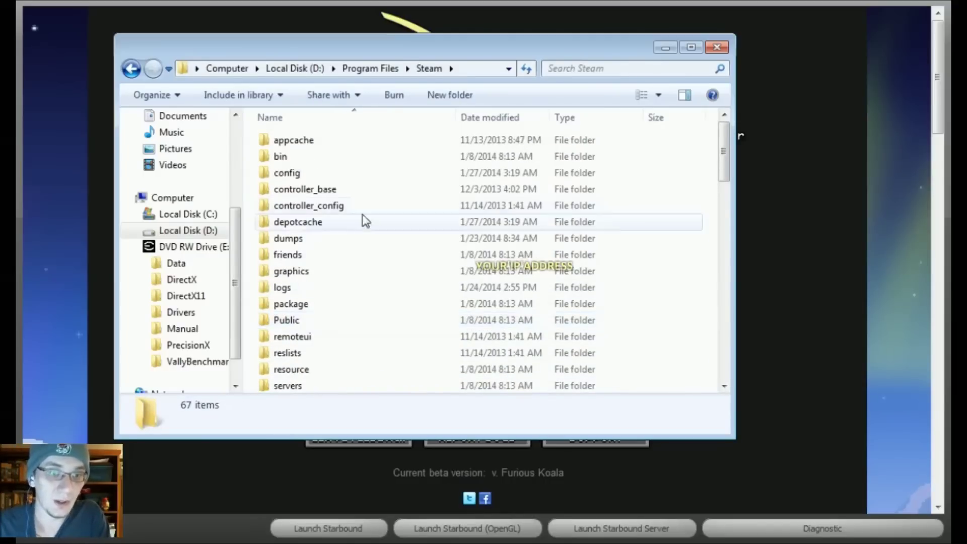
scroll(357, 251, down, 3)
double_click(298, 302)
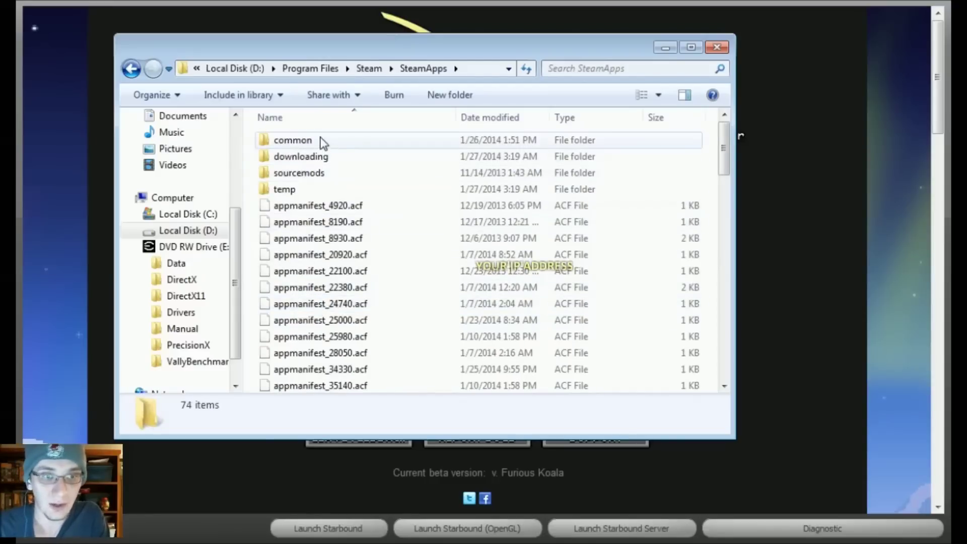
double_click(322, 142)
scroll(327, 212, down, 11)
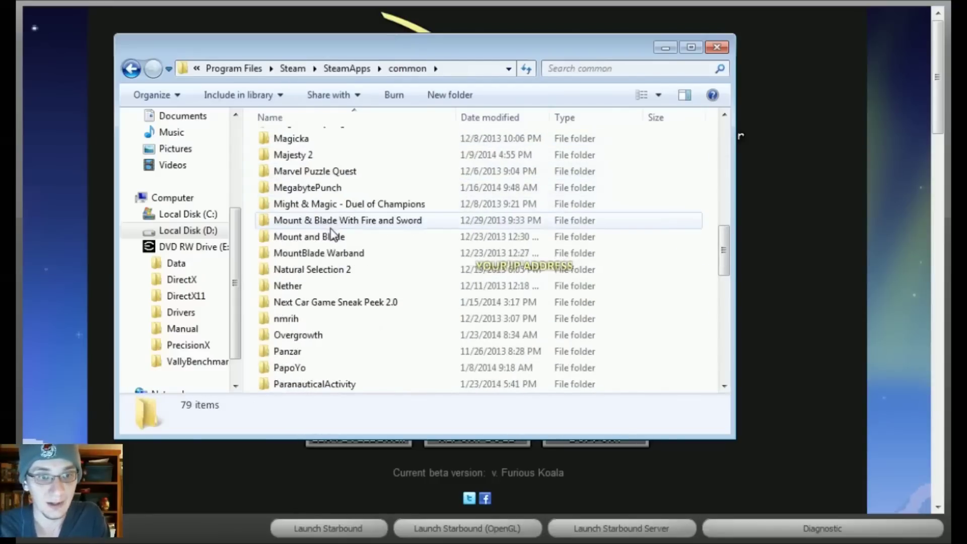
scroll(332, 234, down, 7)
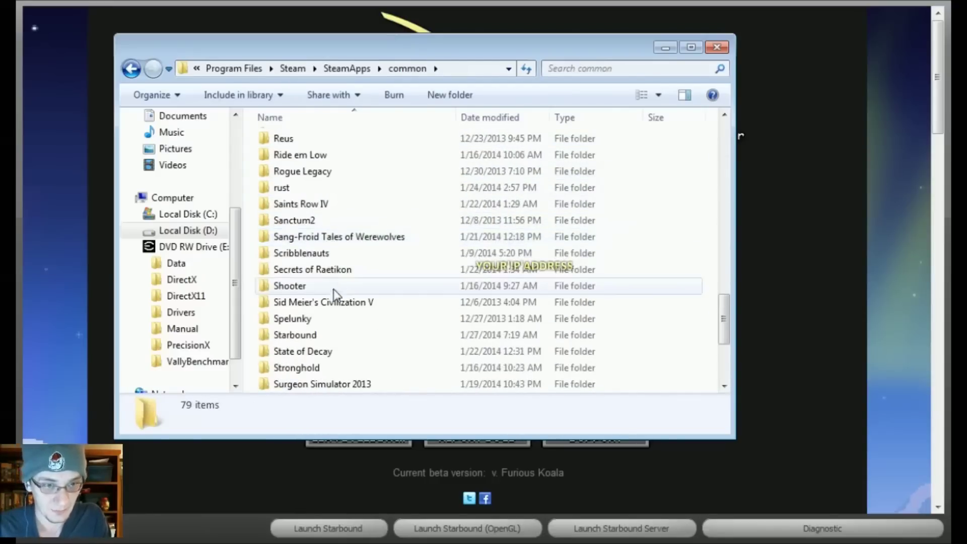
double_click(333, 335)
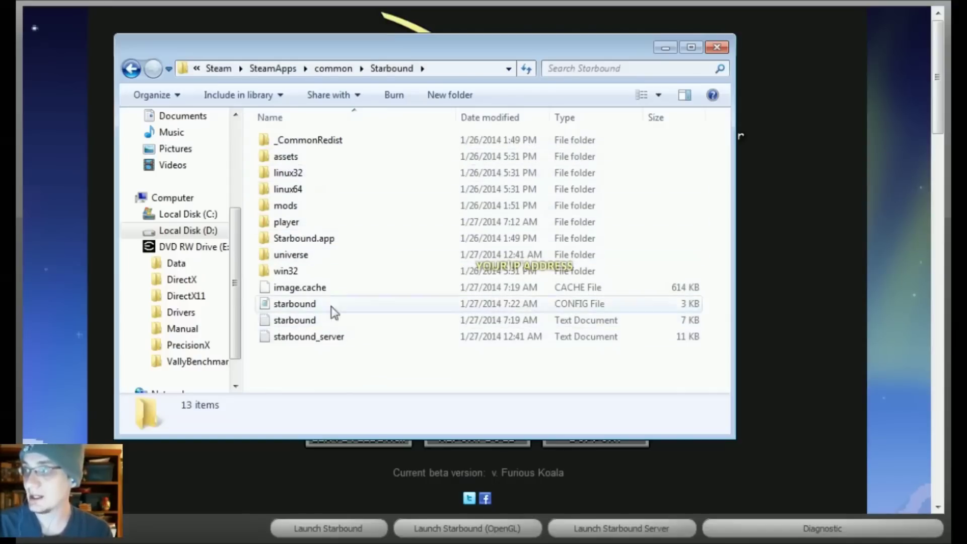
Open the starbound config file from Explorer in Notepad++ using Edit with Notepad++
click(295, 308)
right_click(294, 309)
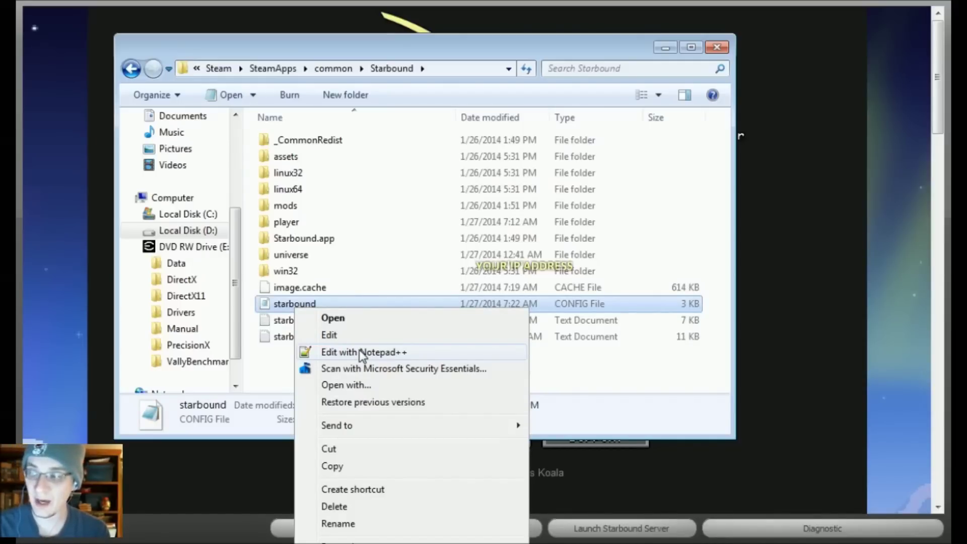
click(361, 353)
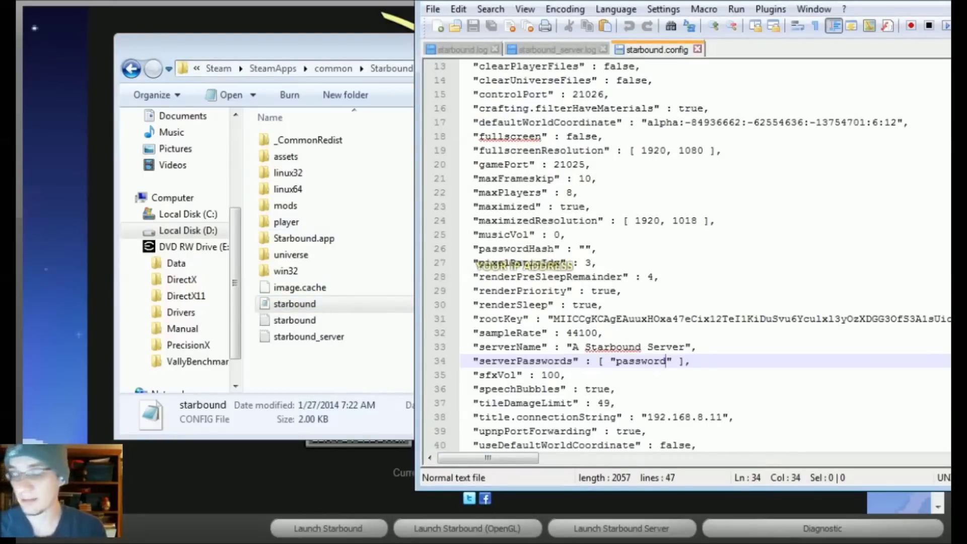
scroll(685, 257, up, 4)
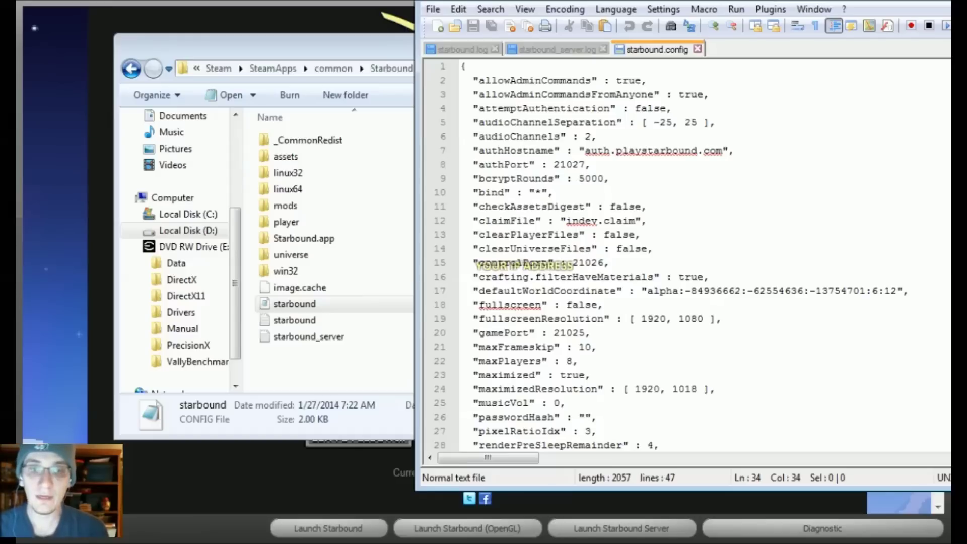
scroll(685, 257, down, 1)
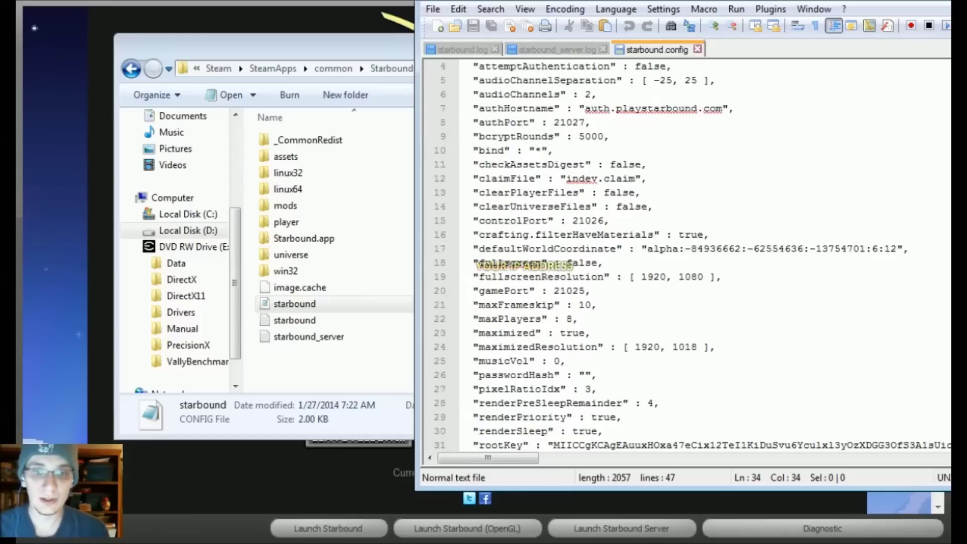
scroll(693, 257, down, 1)
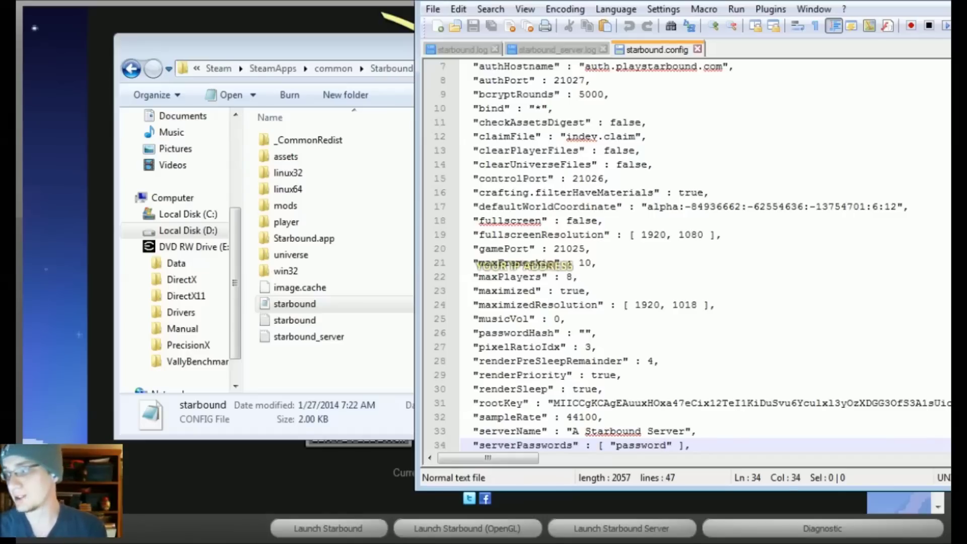
Scroll to serverPasswords, leave a single password in the list, and save starbound.config
scroll(692, 257, down, 1)
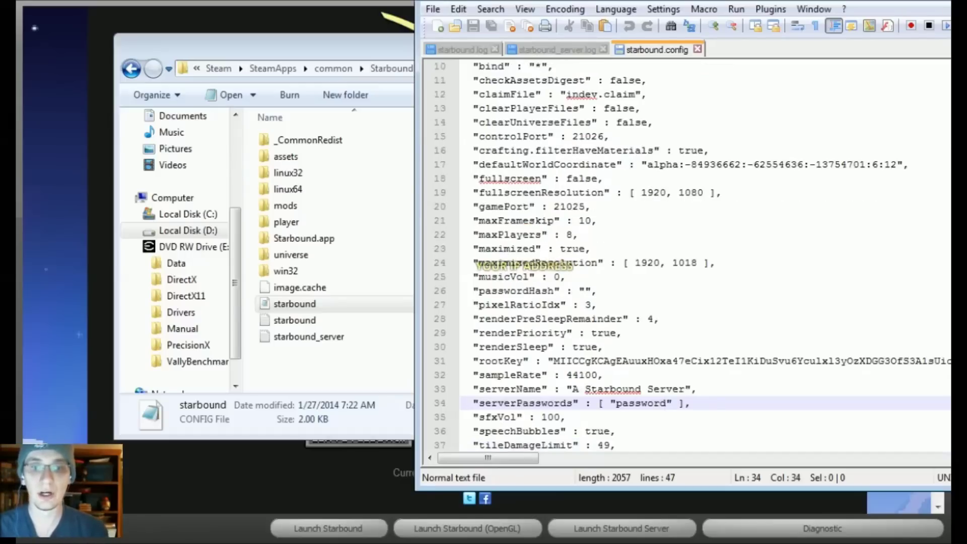
scroll(692, 257, down, 1)
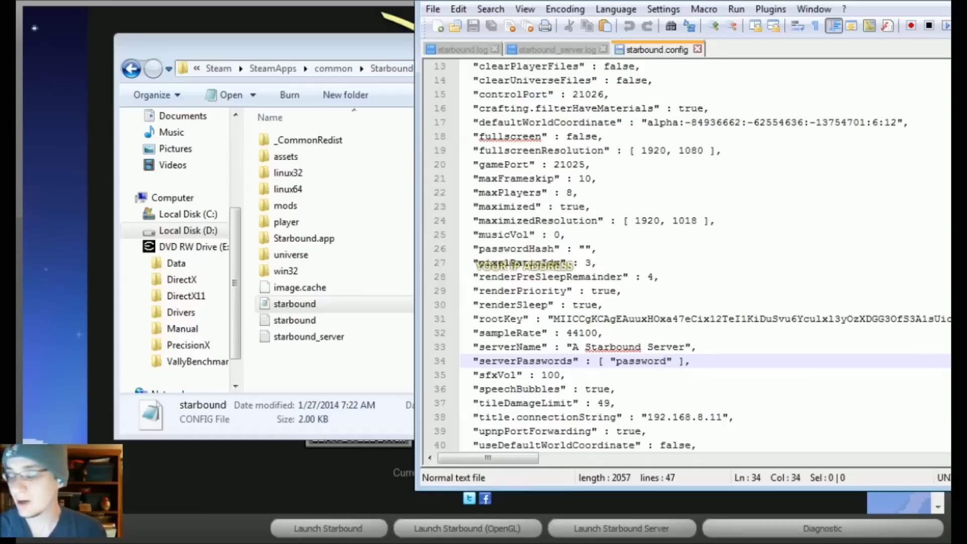
click(432, 10)
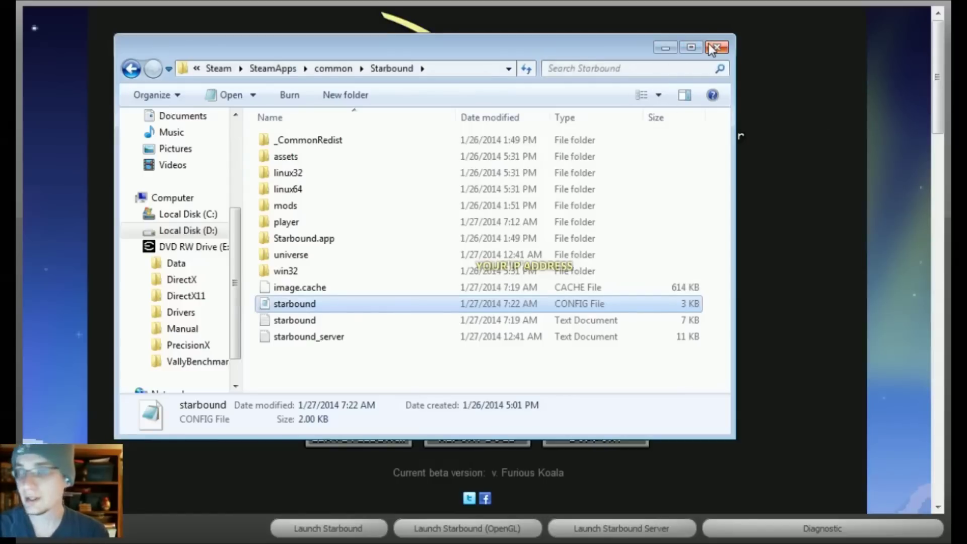
Close Explorer, launch the dedicated Starbound server, and centre then minimize its console
click(715, 47)
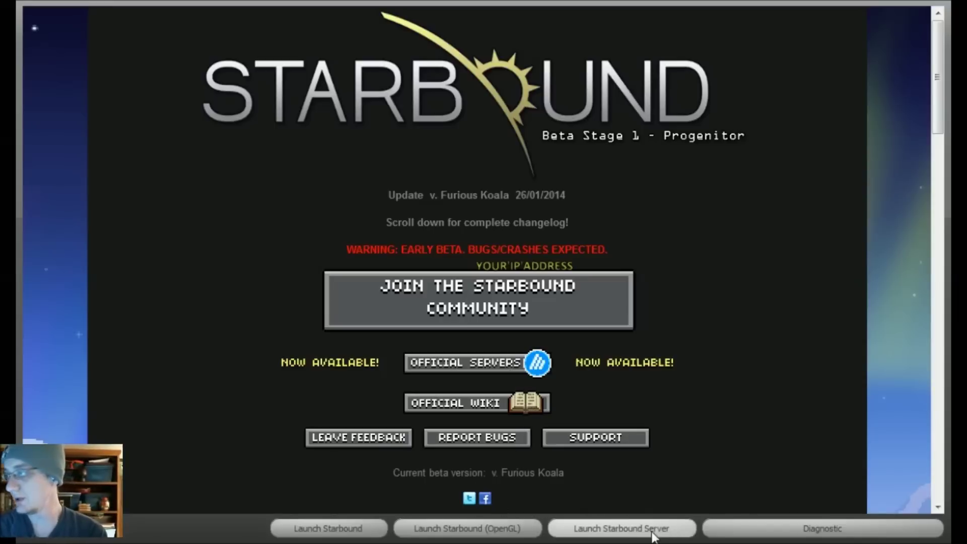
click(624, 533)
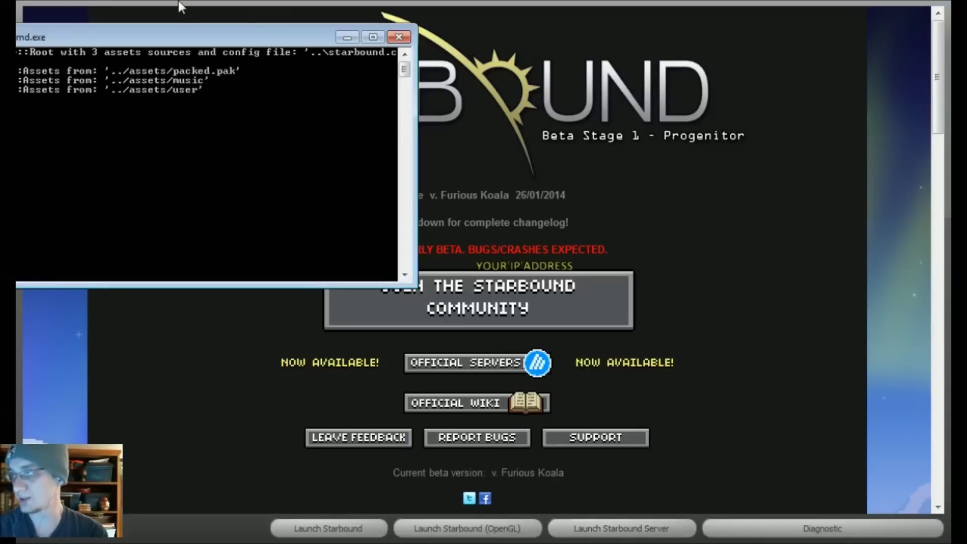
drag(146, 31, 475, 15)
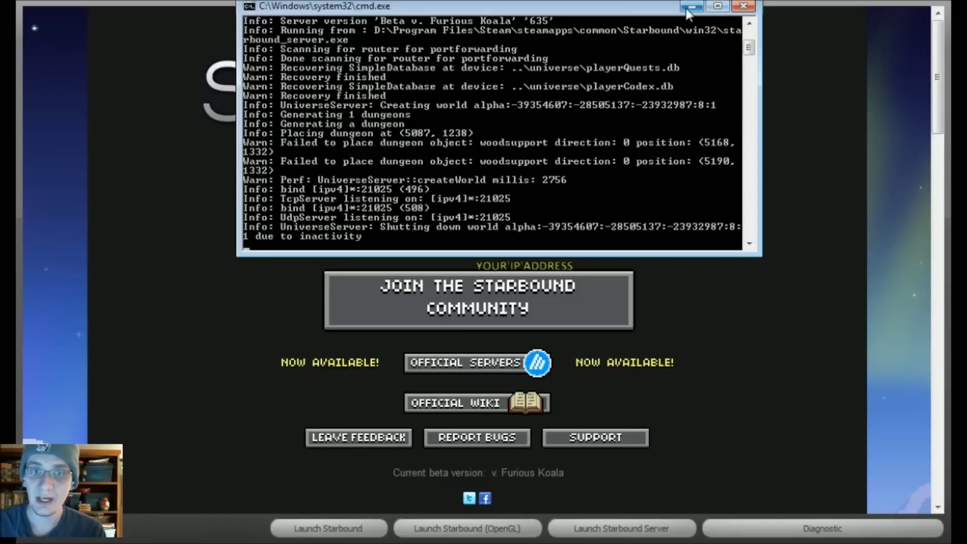
click(692, 6)
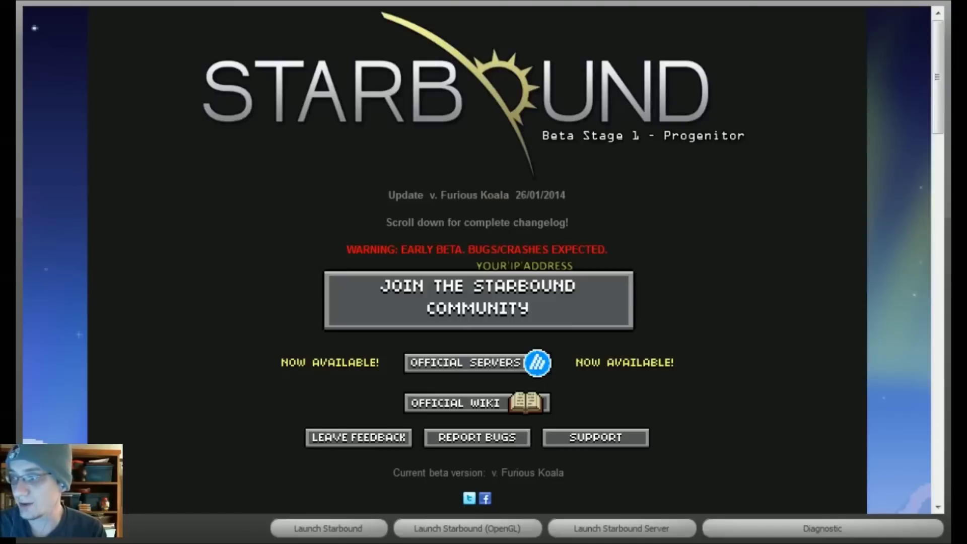
Hide the server console, launch Starbound in OpenGL mode, and open Multiplayer character selection
drag(654, 37, 453, 37)
click(575, 37)
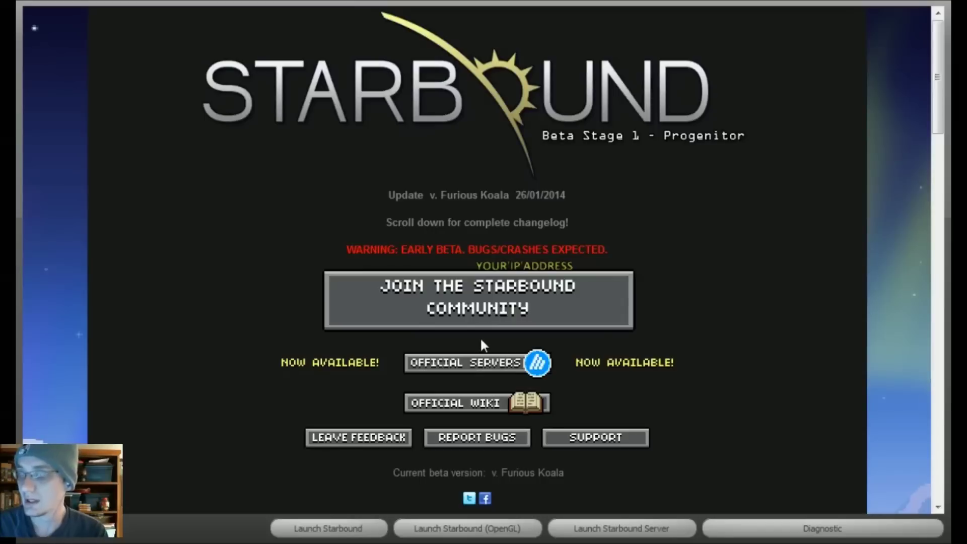
click(505, 536)
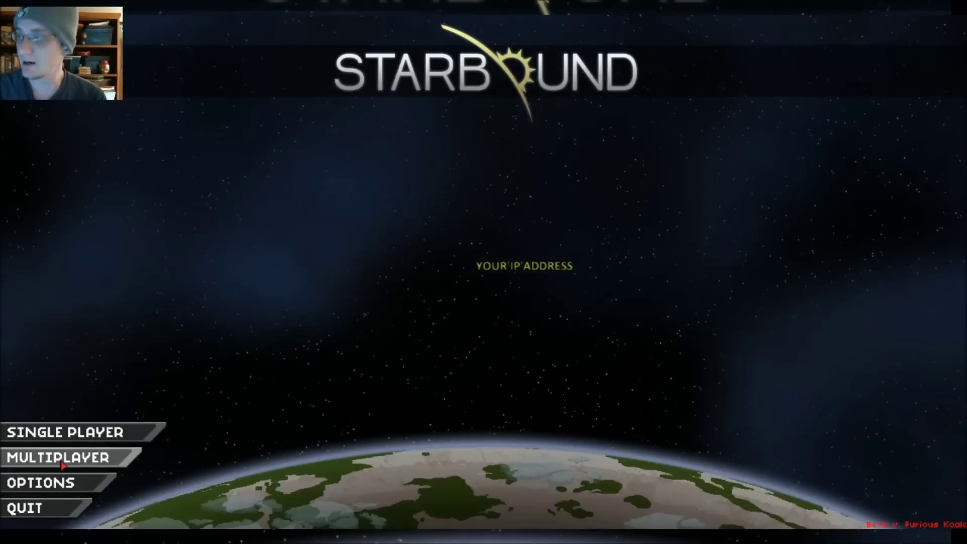
click(97, 466)
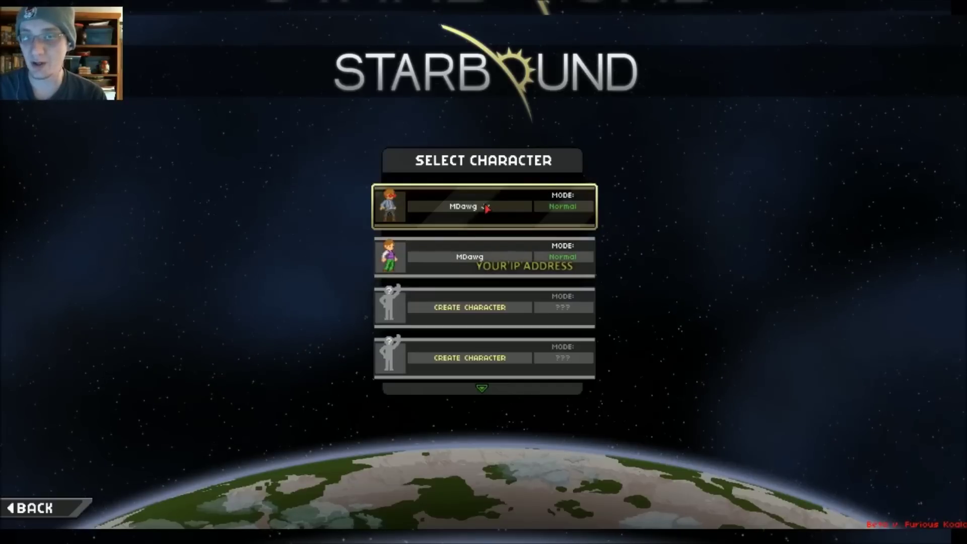
Pick the first character slot and start typing the server password
click(486, 208)
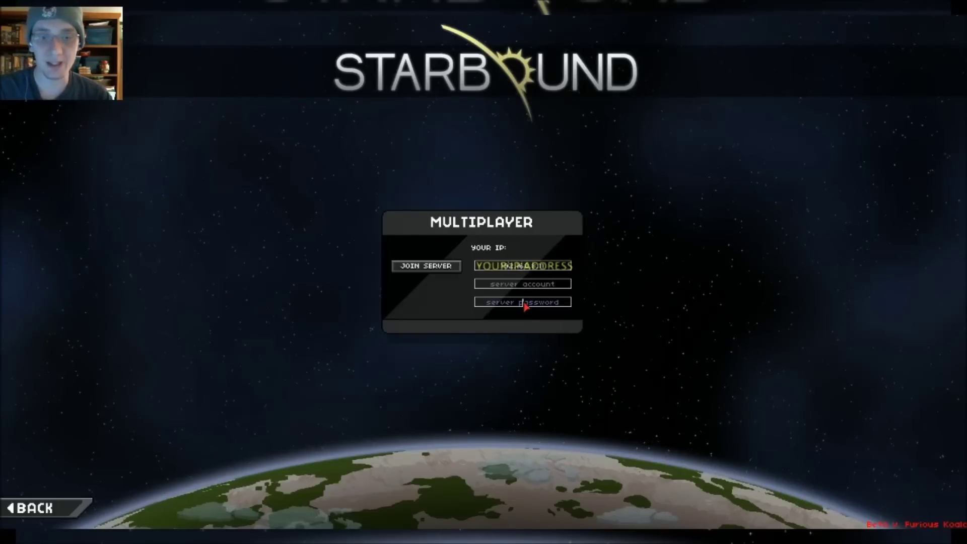
click(526, 302)
text(password)
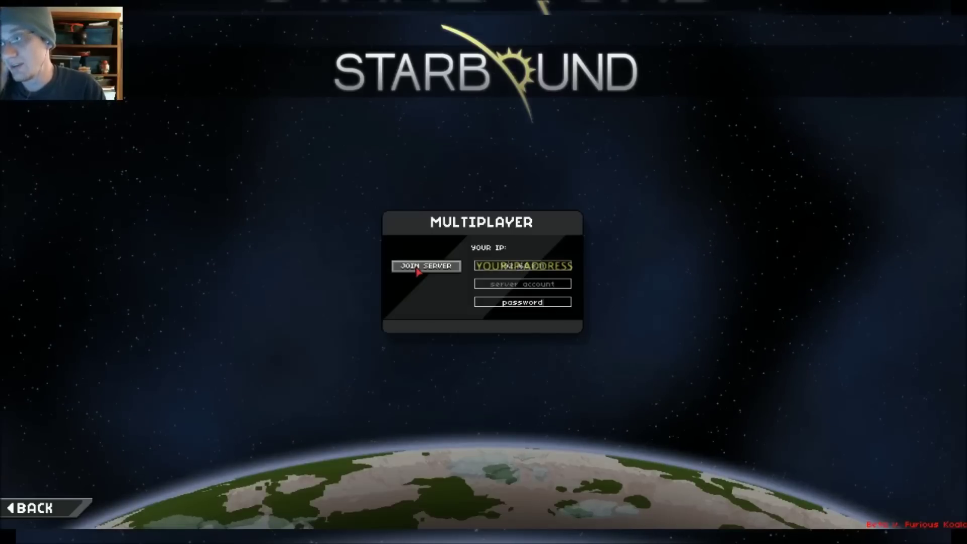
Leave the server account field empty and connect to the dedicated server
click(544, 286)
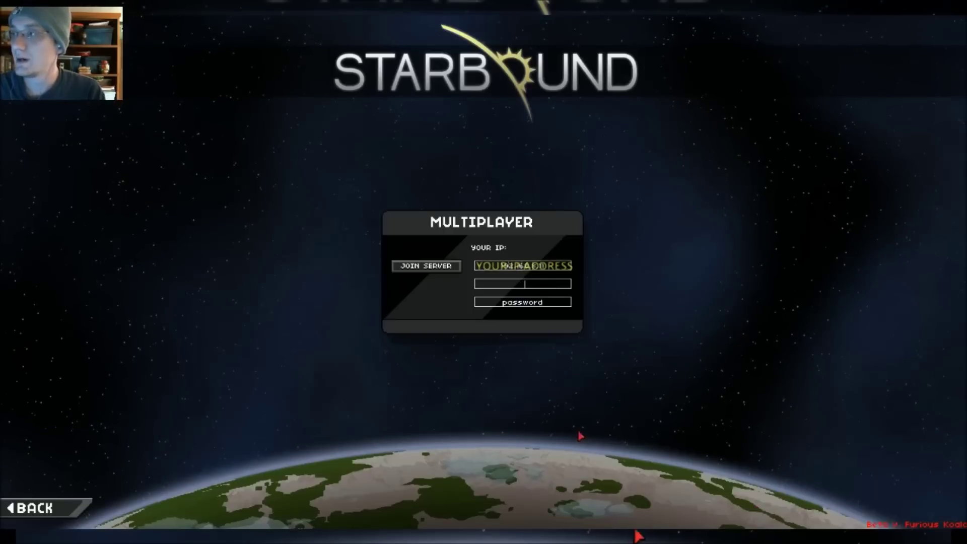
click(433, 266)
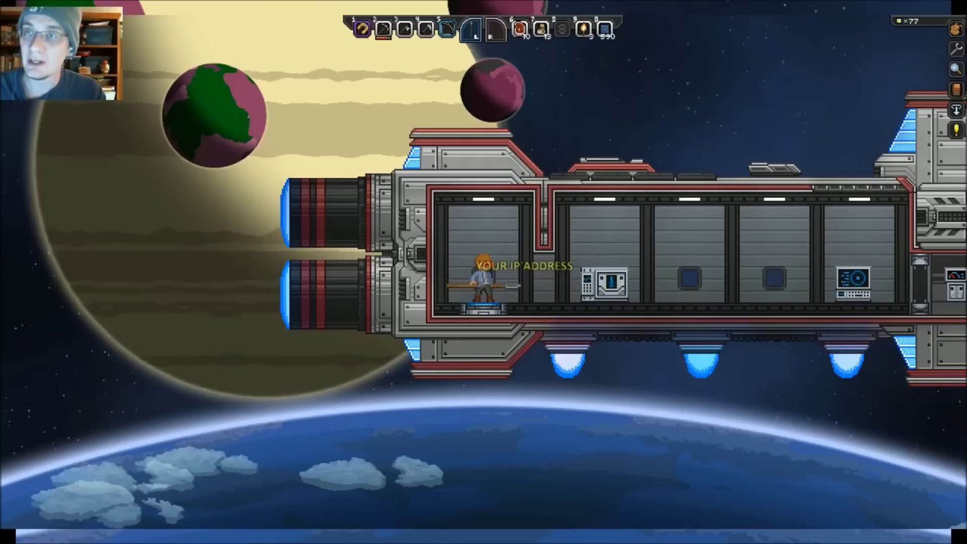
Beam down to Alpha Sabik Majoris VI a and walk left into the stone house
click(956, 109)
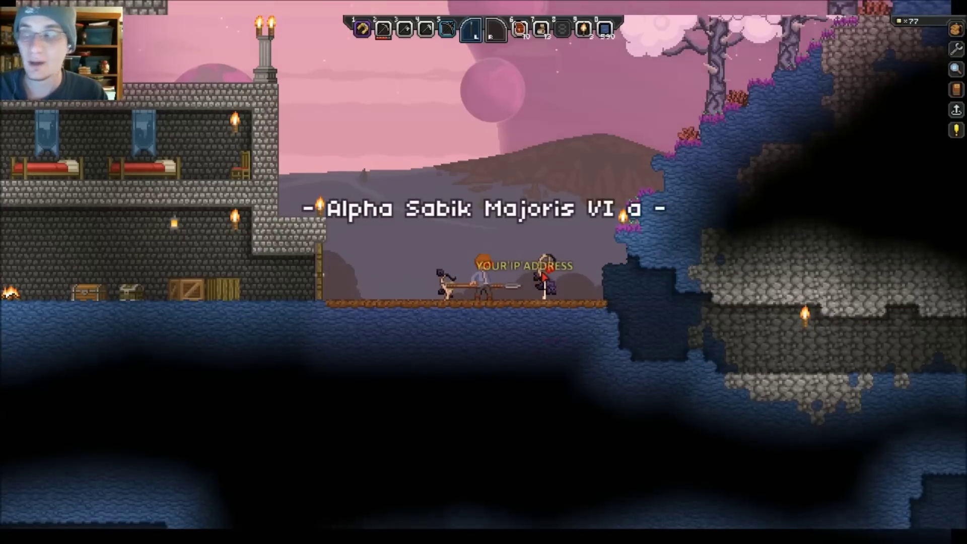
key(a)
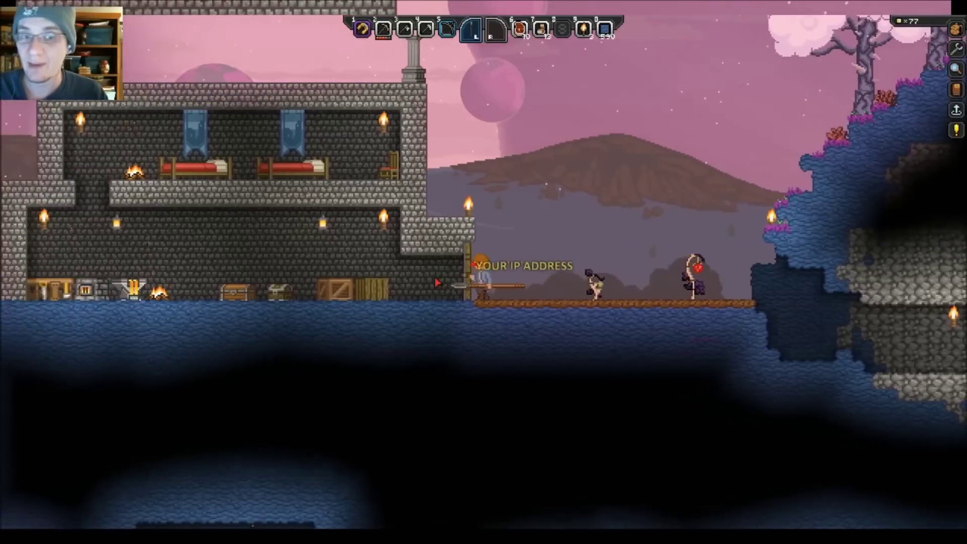
key(a)
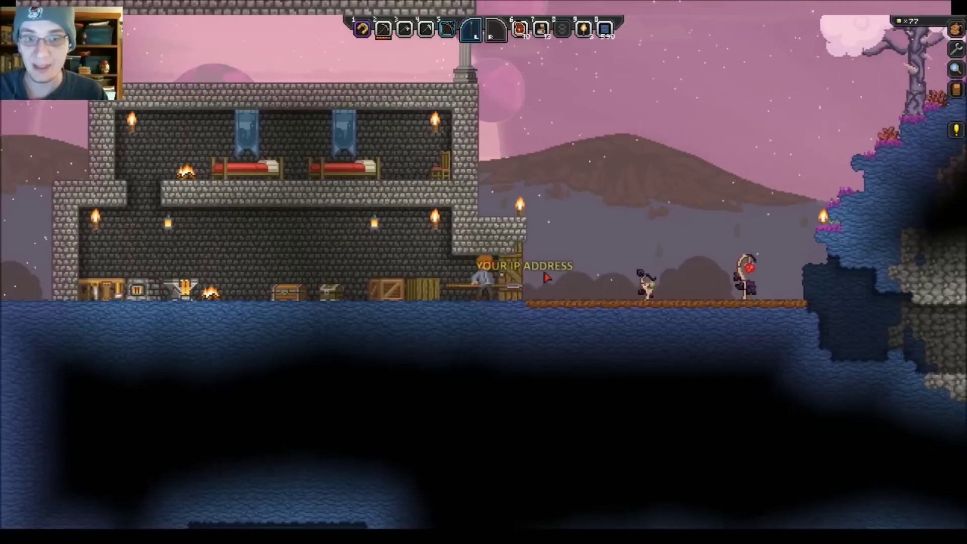